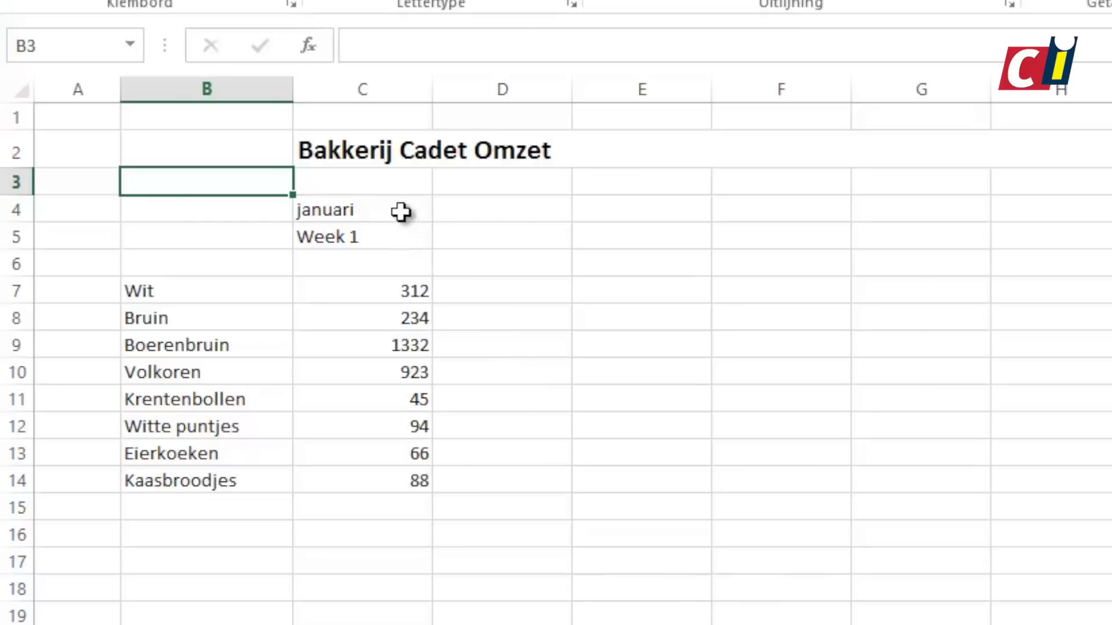
Step: Fill februari through december across the header row and Week 2 to Week 11 beneath it
click(401, 212)
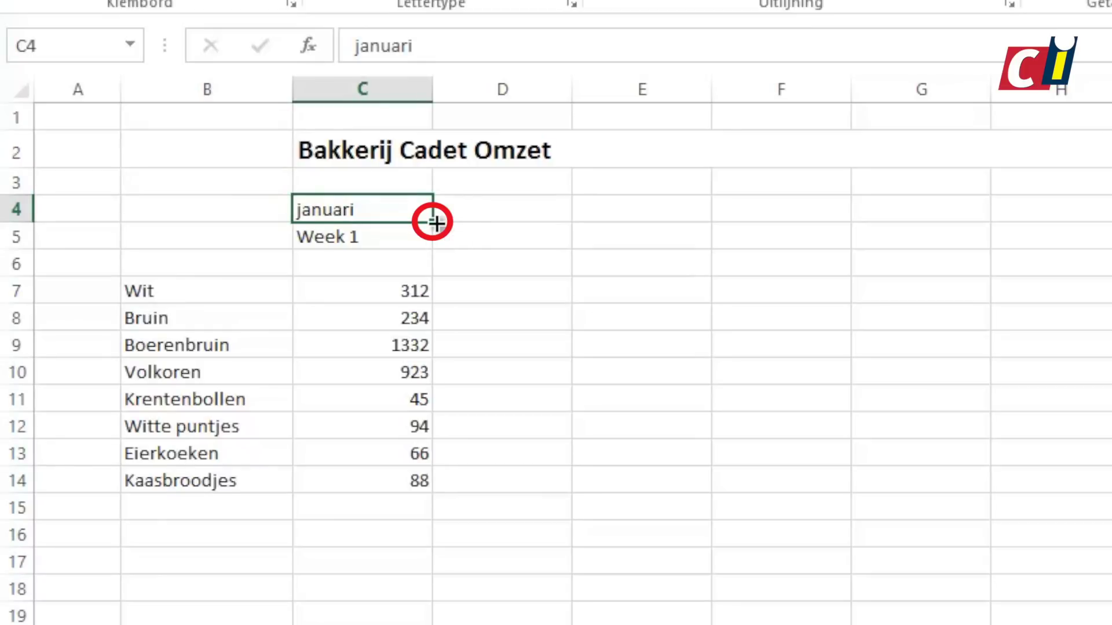
drag(435, 221, 1068, 194)
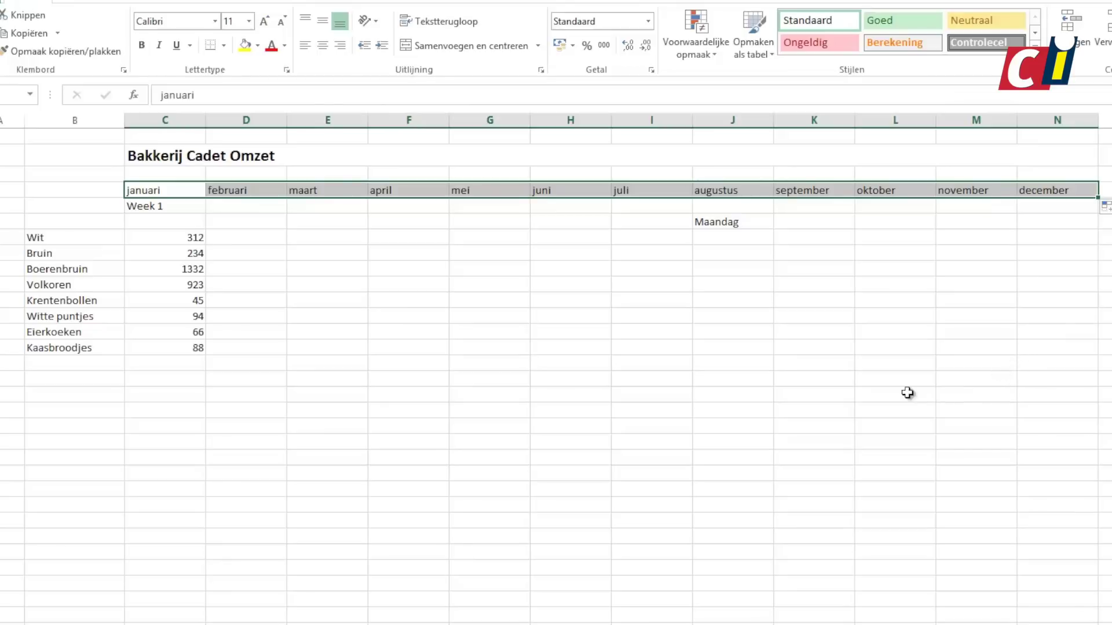
click(194, 209)
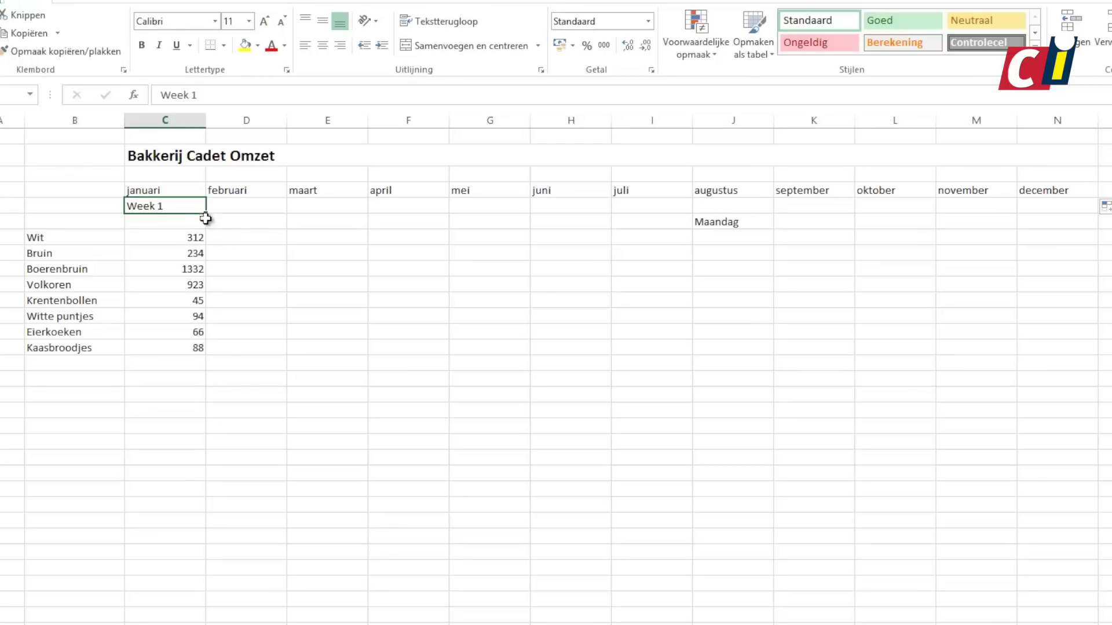
drag(207, 213, 1005, 226)
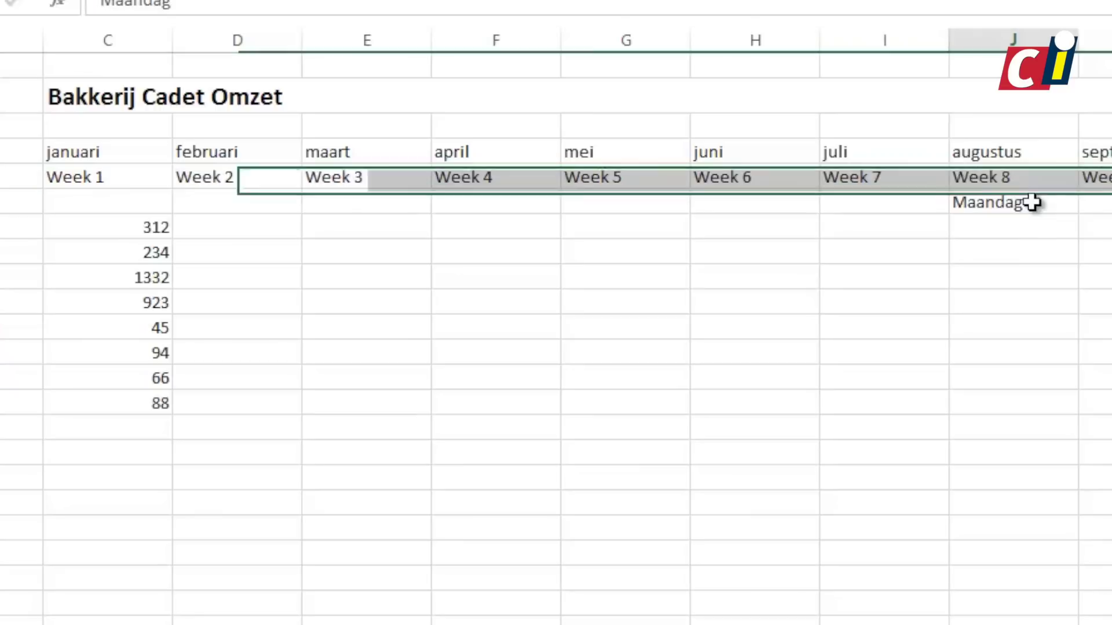
Step: Fill the day row with weekdays only, Donderdag through Maandag, skipping Zaterdag and Zondag
click(750, 236)
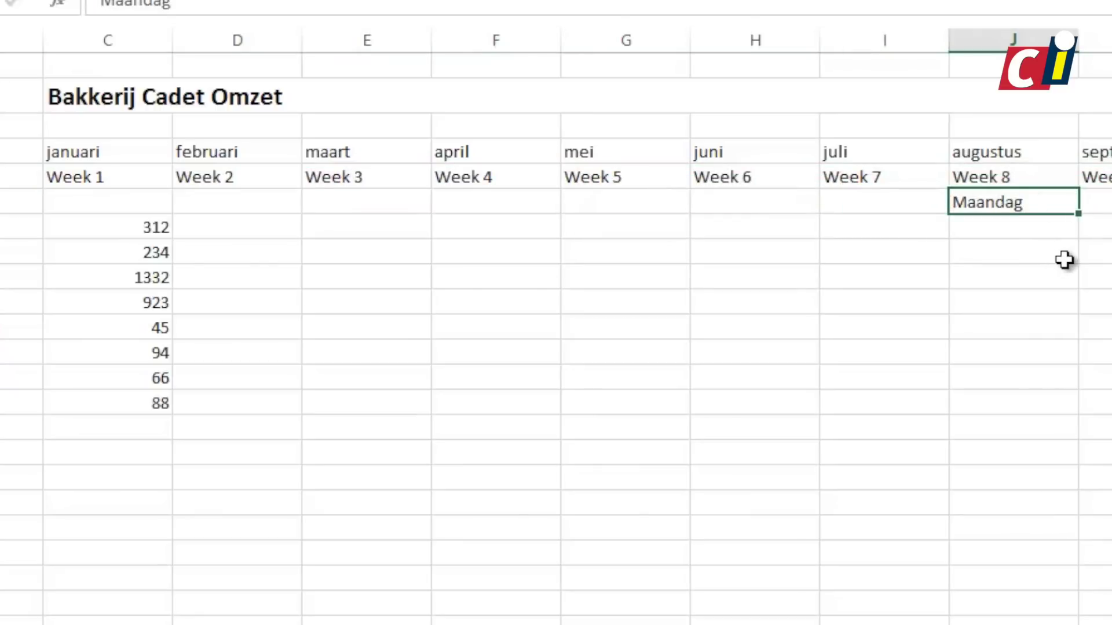
drag(1078, 215, 91, 197)
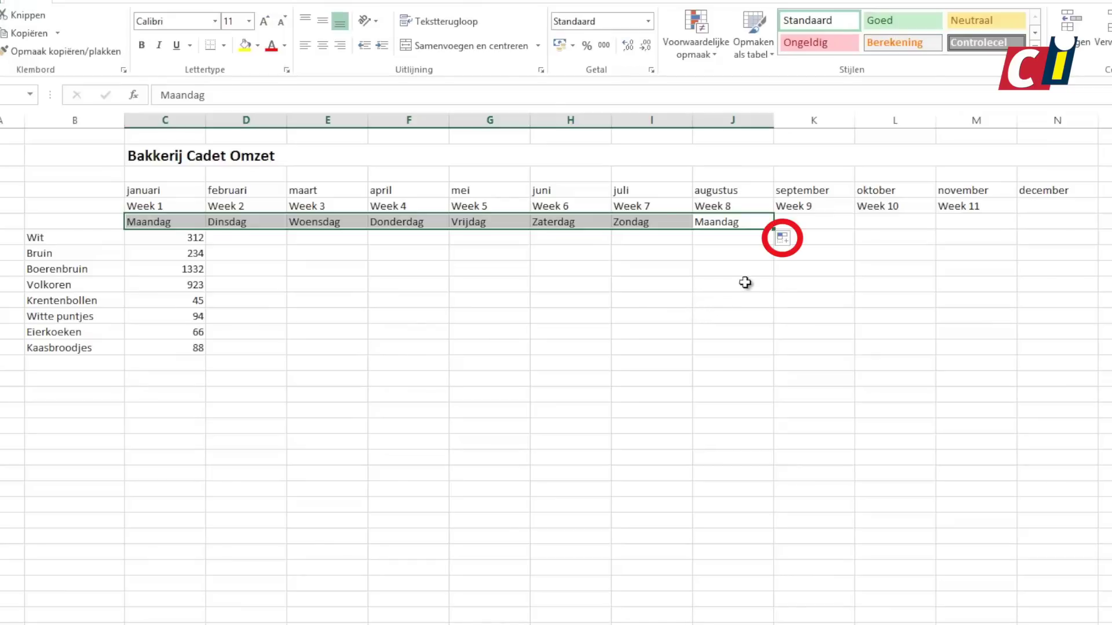
click(791, 239)
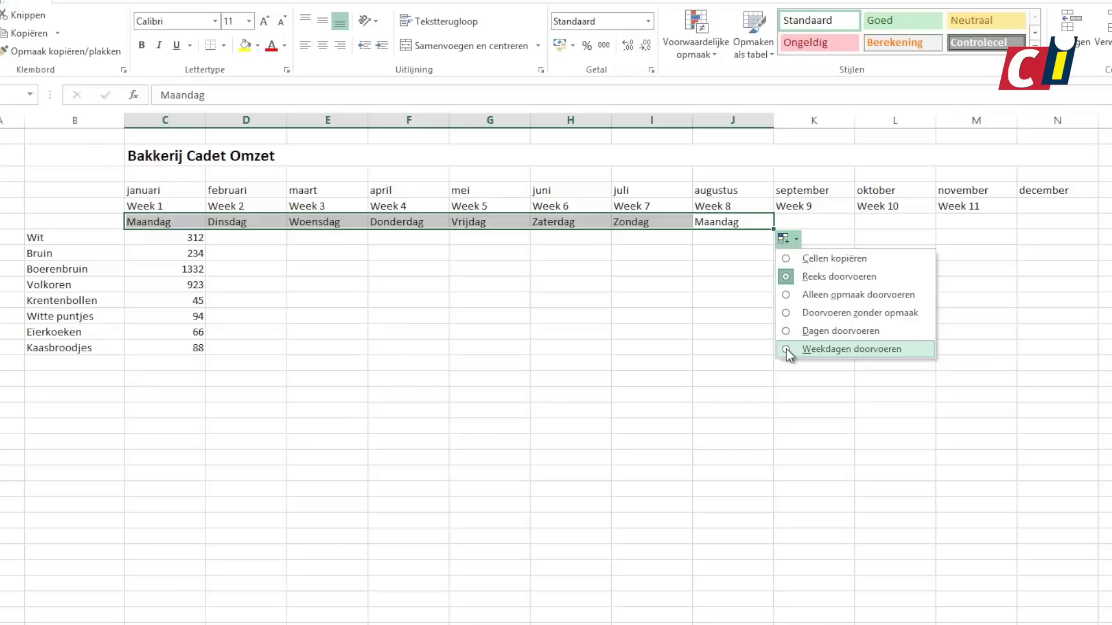
click(786, 349)
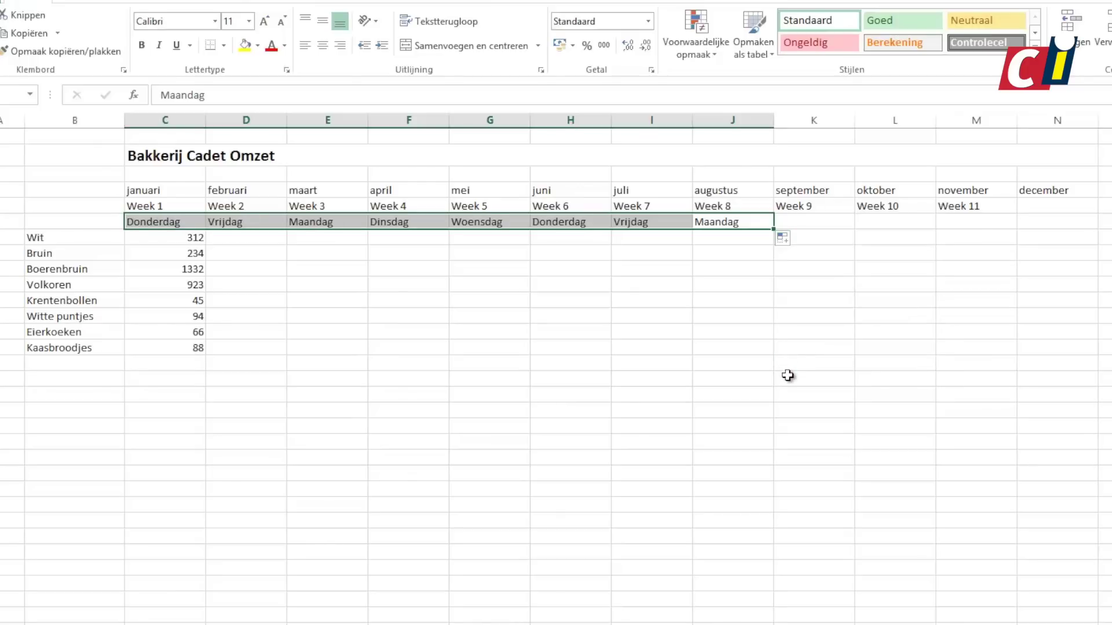
click(268, 240)
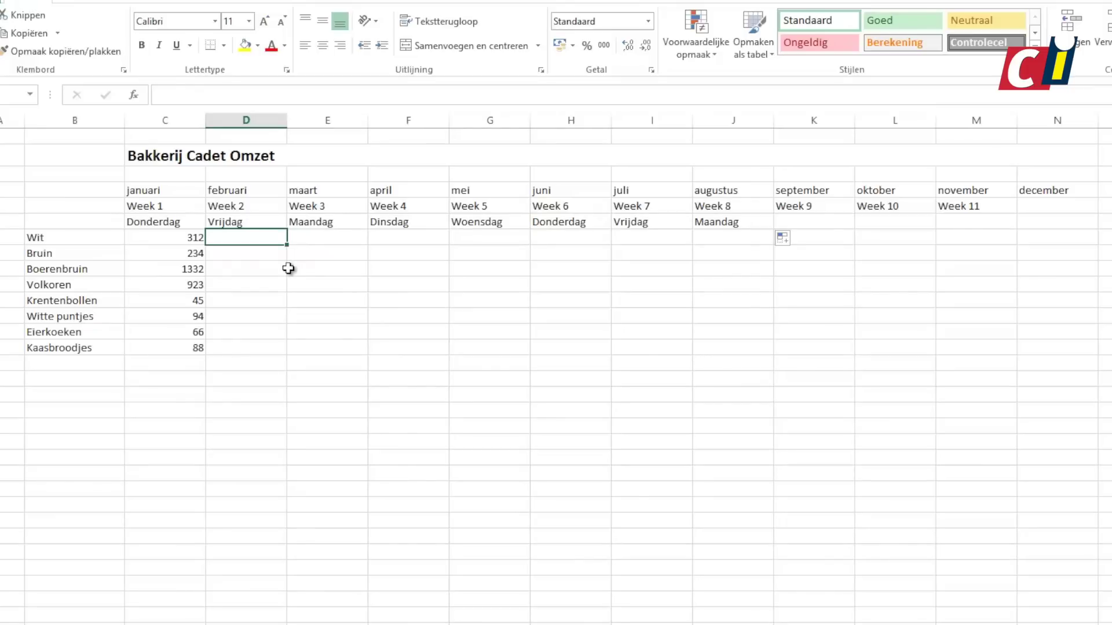
Step: Enter 412 after 312 and extend the Wit series by 100 to 1012 in augustus
text(412)
key(Return)
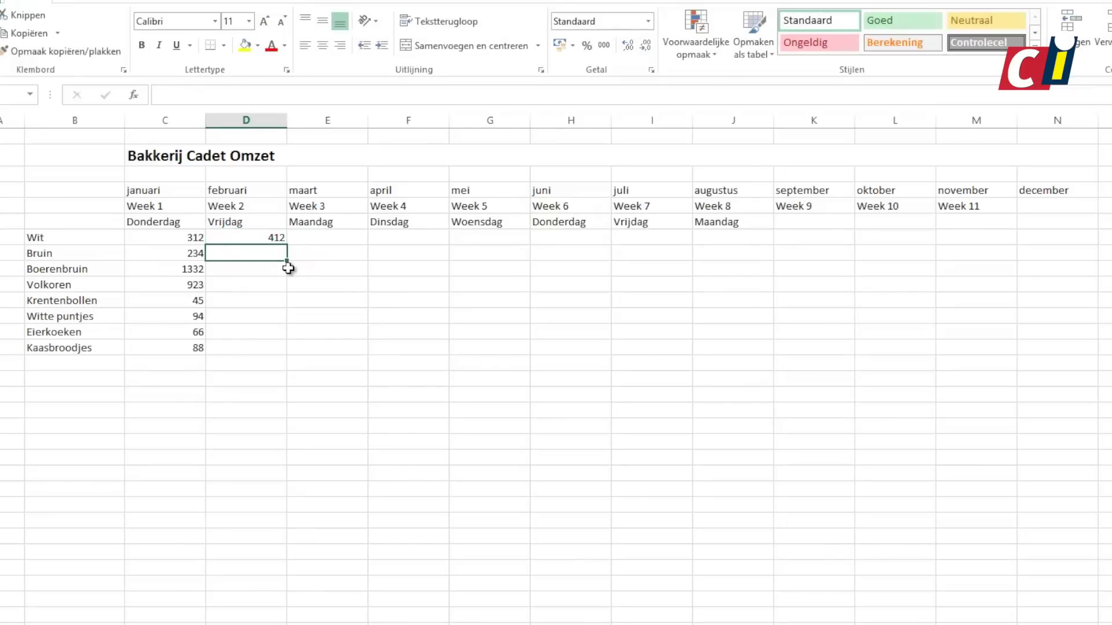
drag(192, 236, 247, 235)
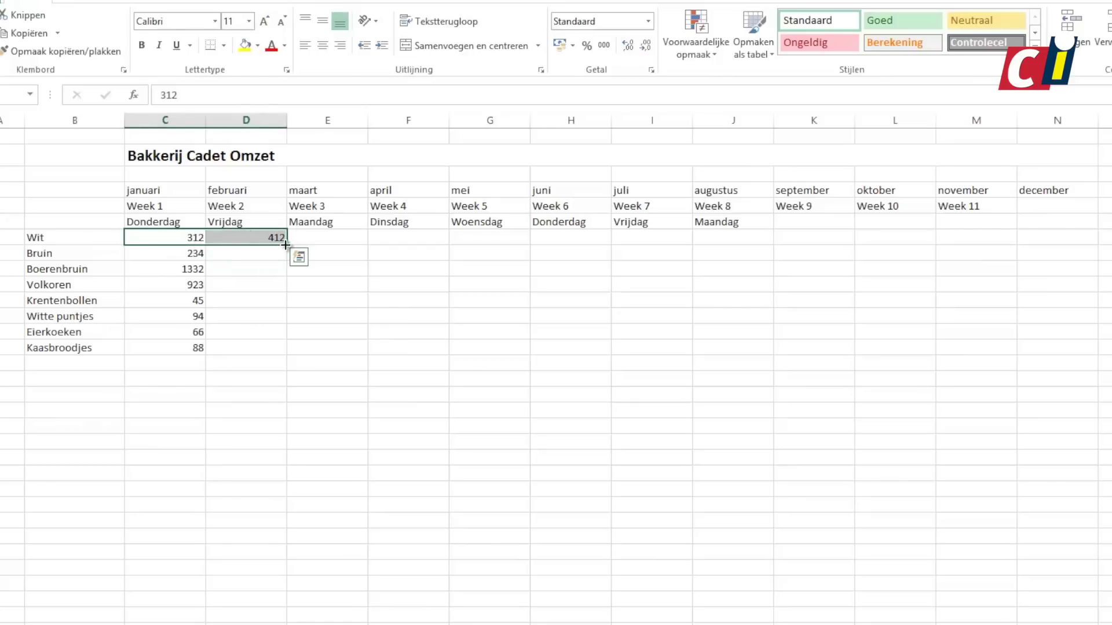
drag(286, 245, 581, 249)
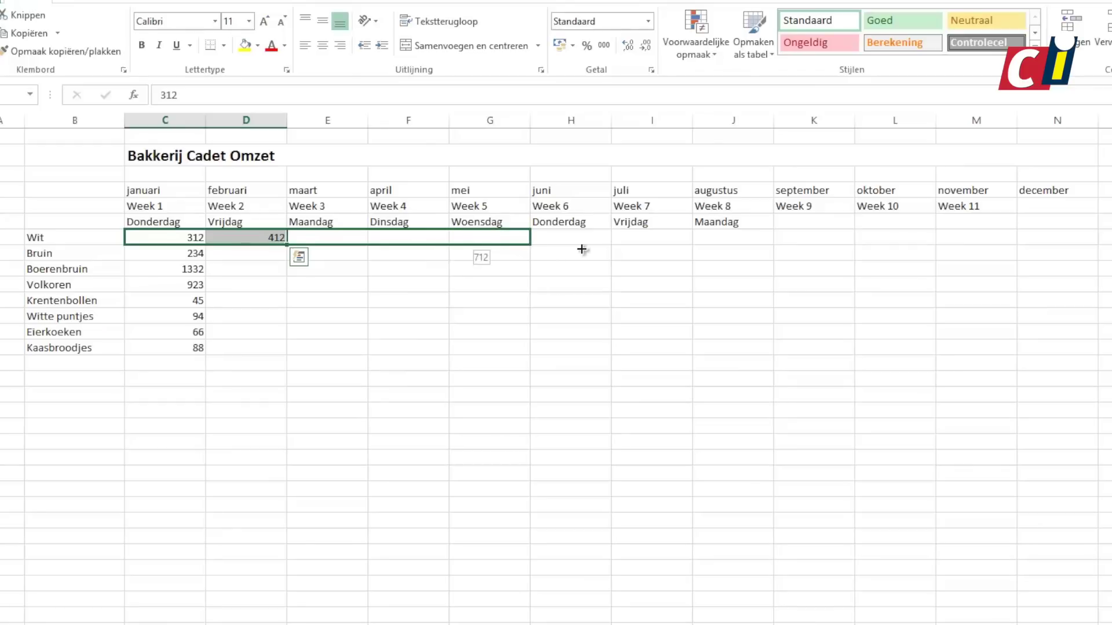
drag(581, 249, 753, 250)
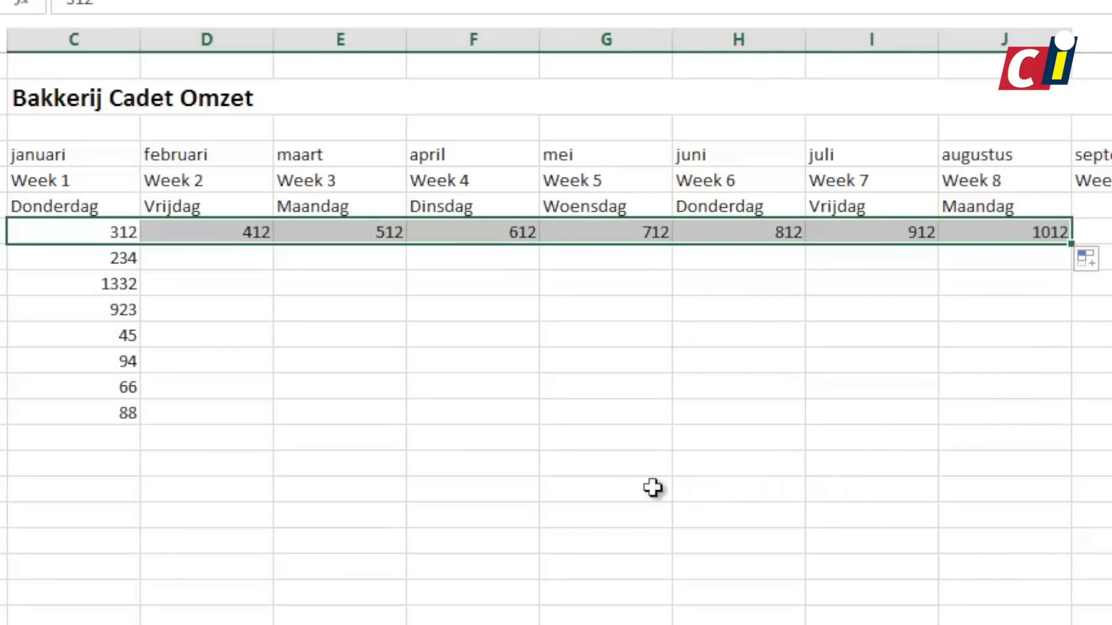
Step: Extend Bruin's 234 across the row as a series rising by 1 to 241 under augustus
click(121, 261)
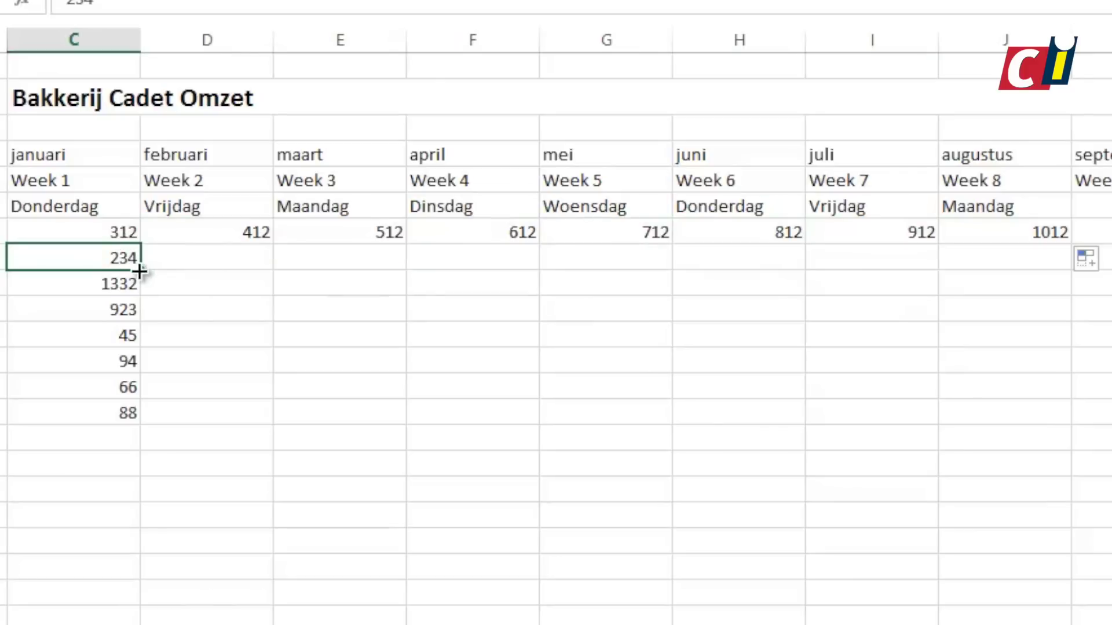
drag(140, 271, 294, 268)
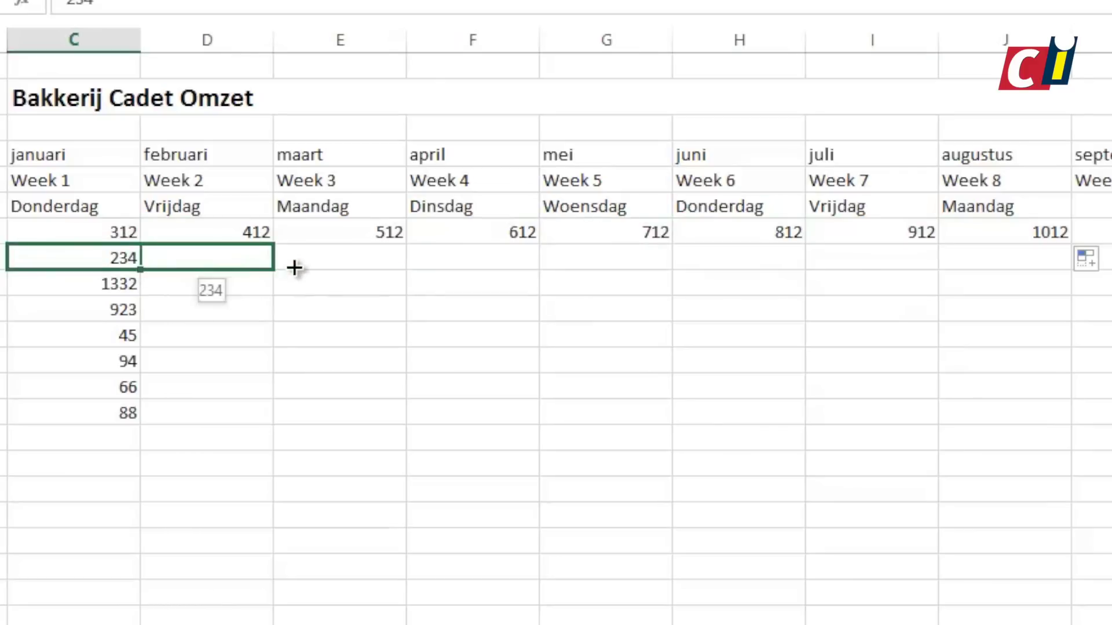
drag(294, 267, 518, 278)
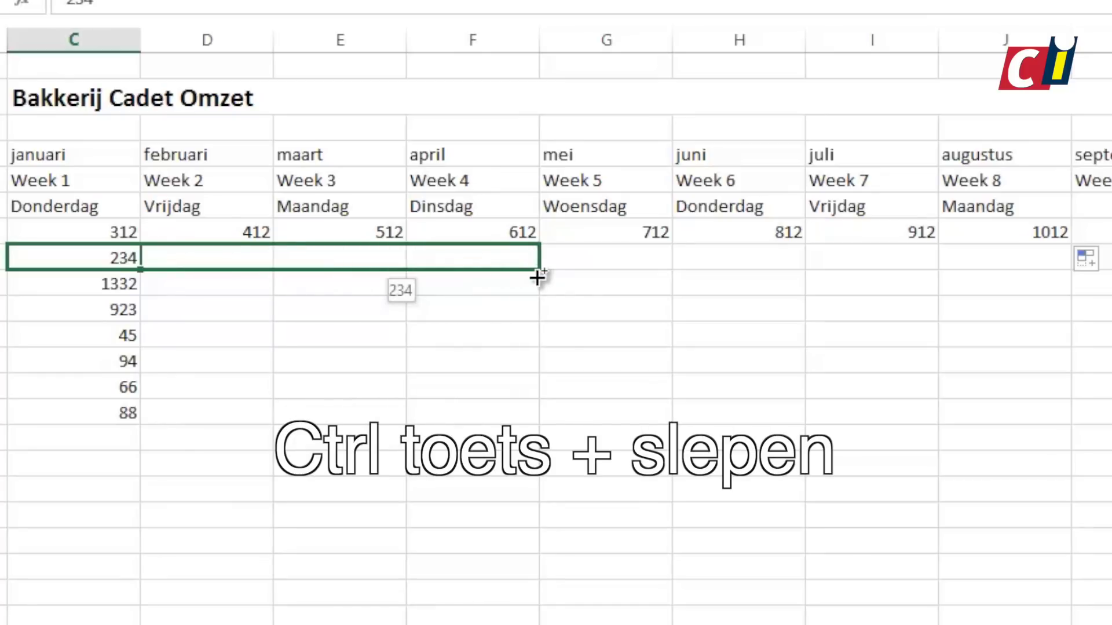
drag(518, 279, 653, 259)
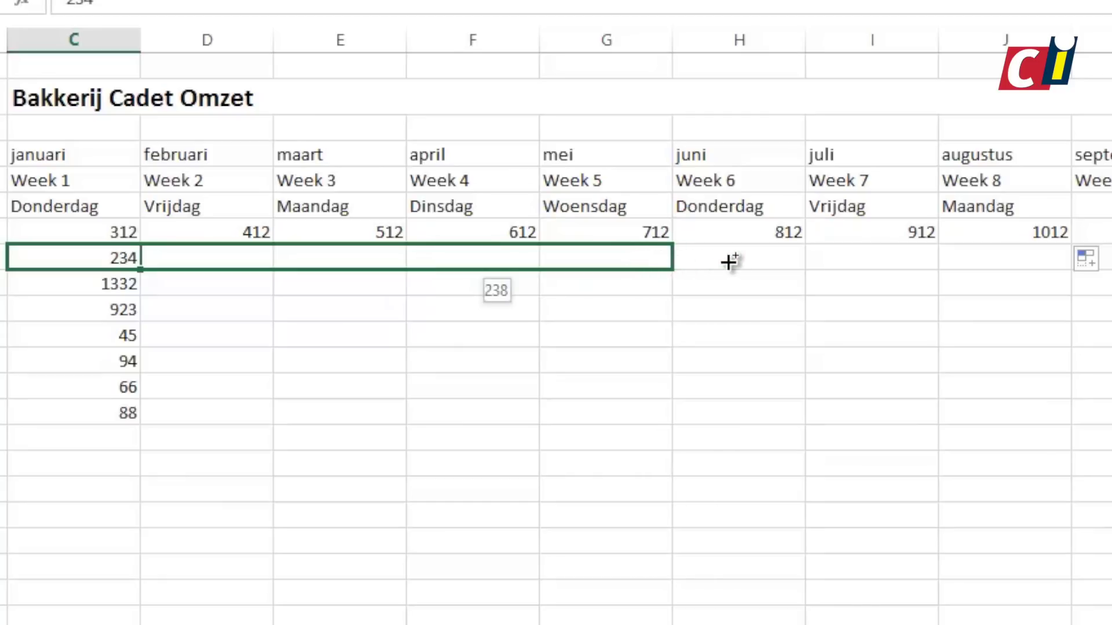
drag(653, 258, 1052, 259)
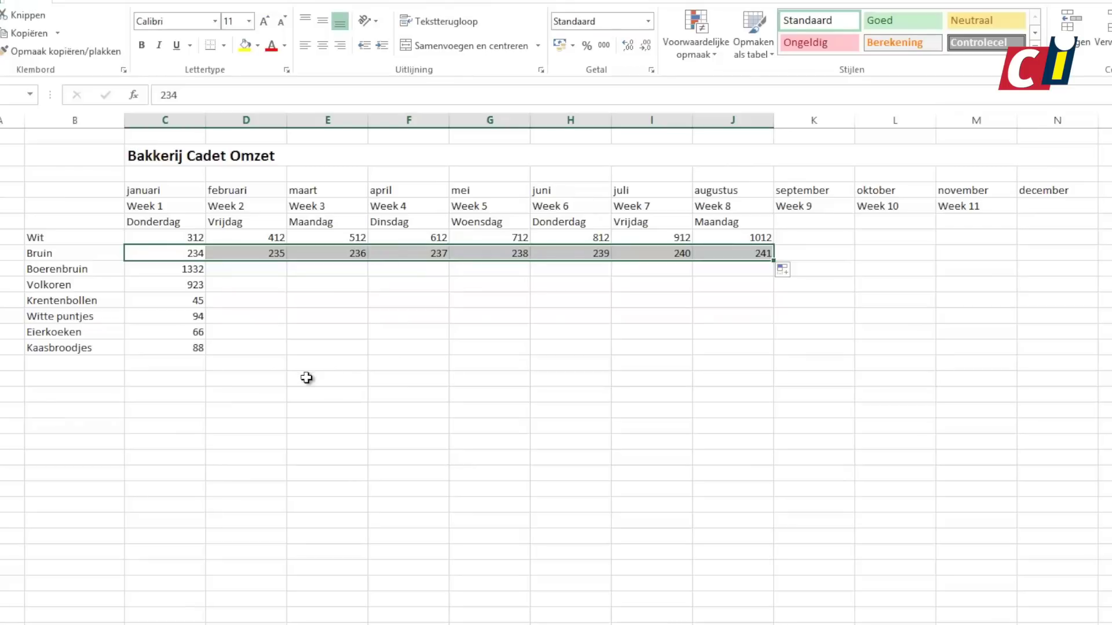
Step: Undo a first fill attempt, then select Wit through Kaasbroodjes plus the blank row below
drag(56, 237, 70, 347)
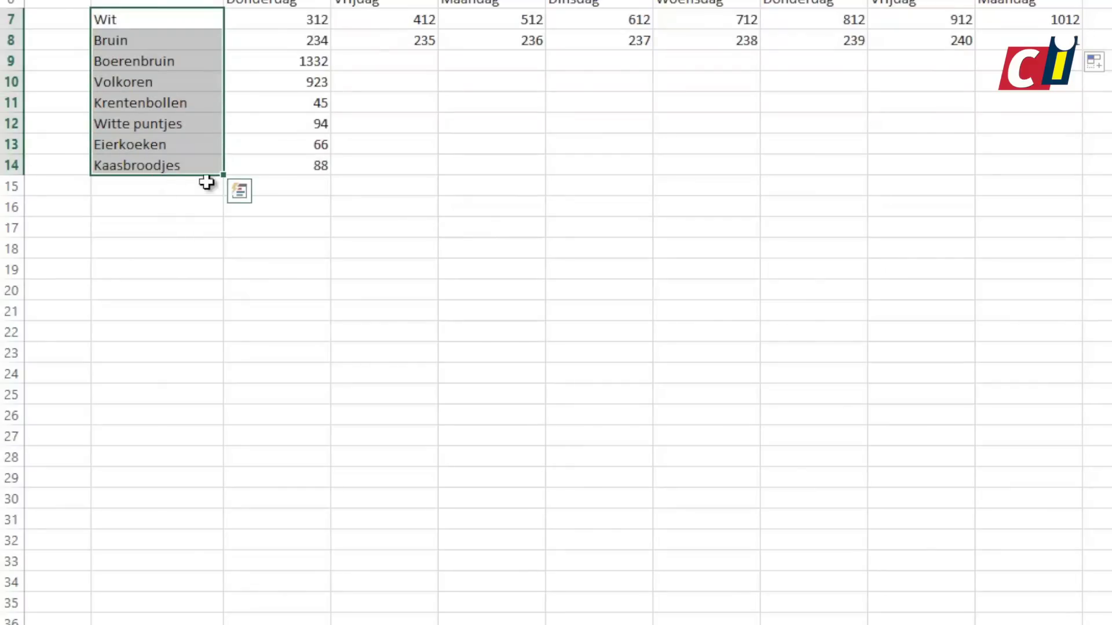
mouse_move(224, 175)
mouse_down()
mouse_move(223, 406)
mouse_move(193, 551)
mouse_up()
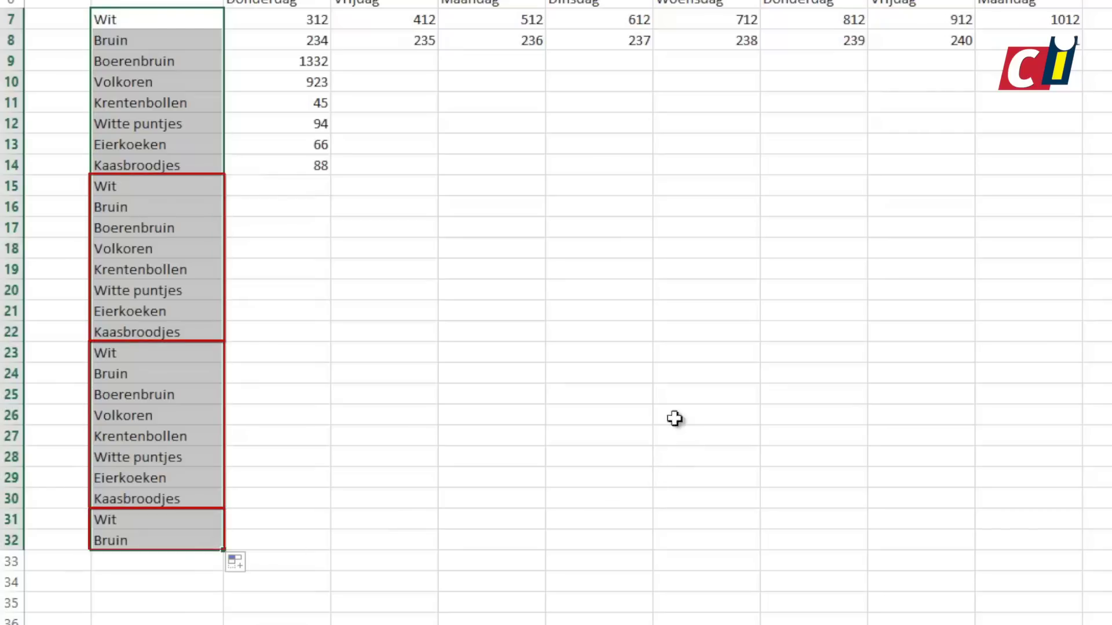
key(ctrl+z)
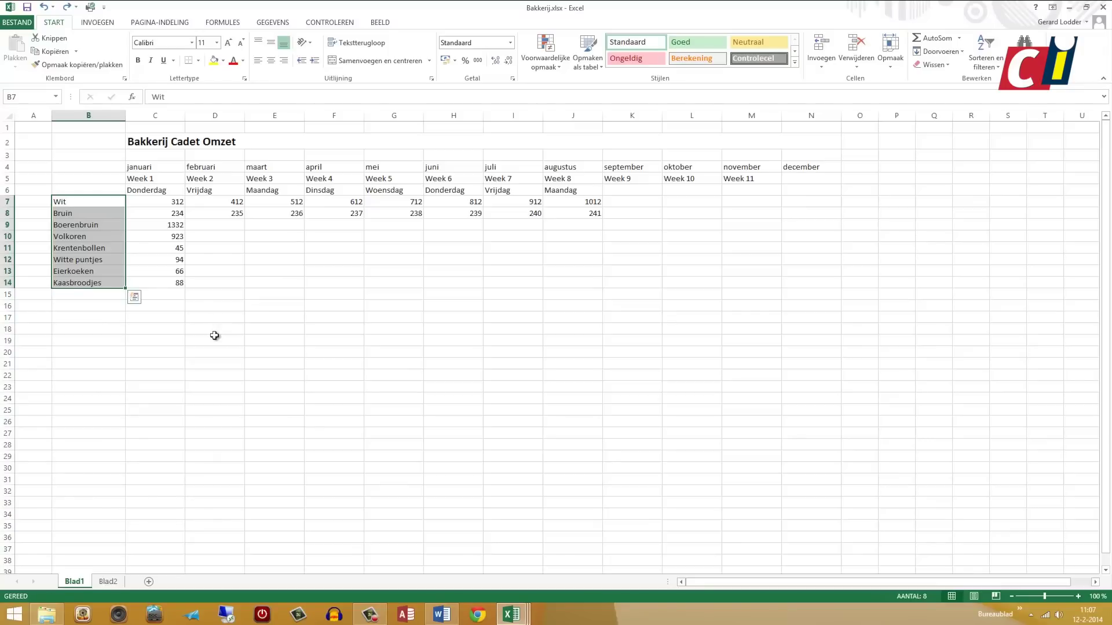
mouse_move(91, 205)
mouse_down()
mouse_move(114, 306)
mouse_move(116, 529)
mouse_up()
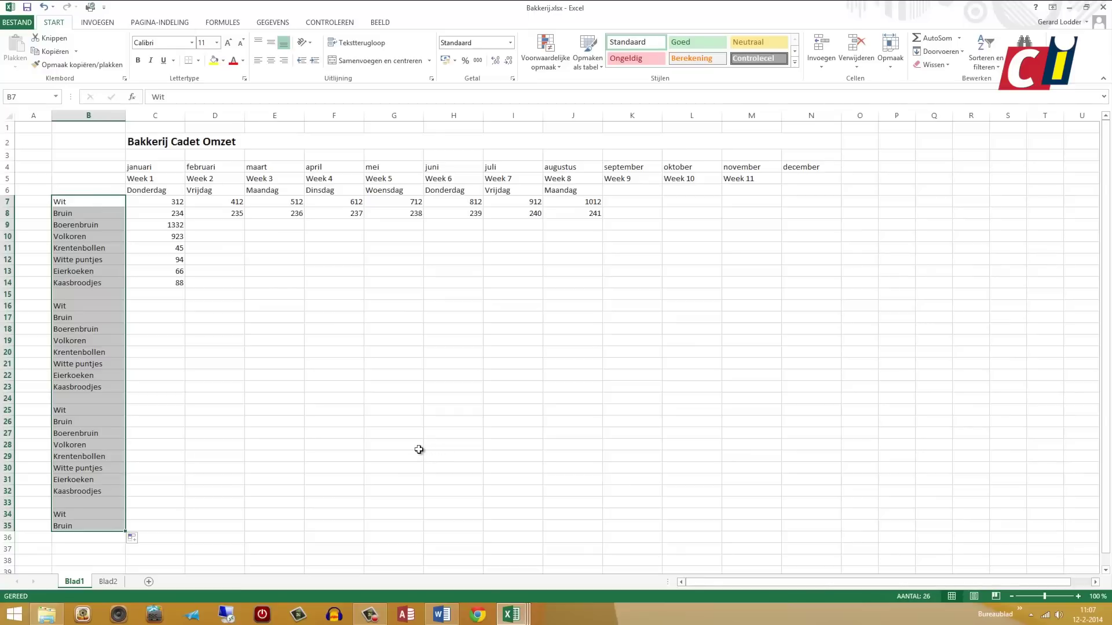
Step: On Blad2, copy Wit's Totaal formula down the column and check Bruin's copied formula
click(108, 581)
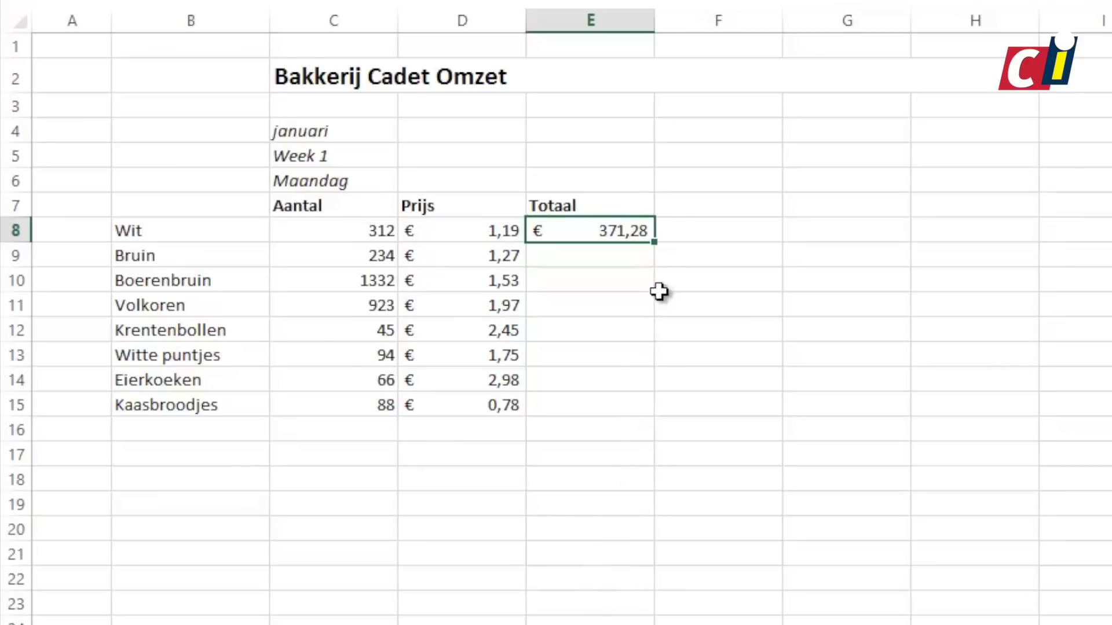
drag(654, 242, 648, 415)
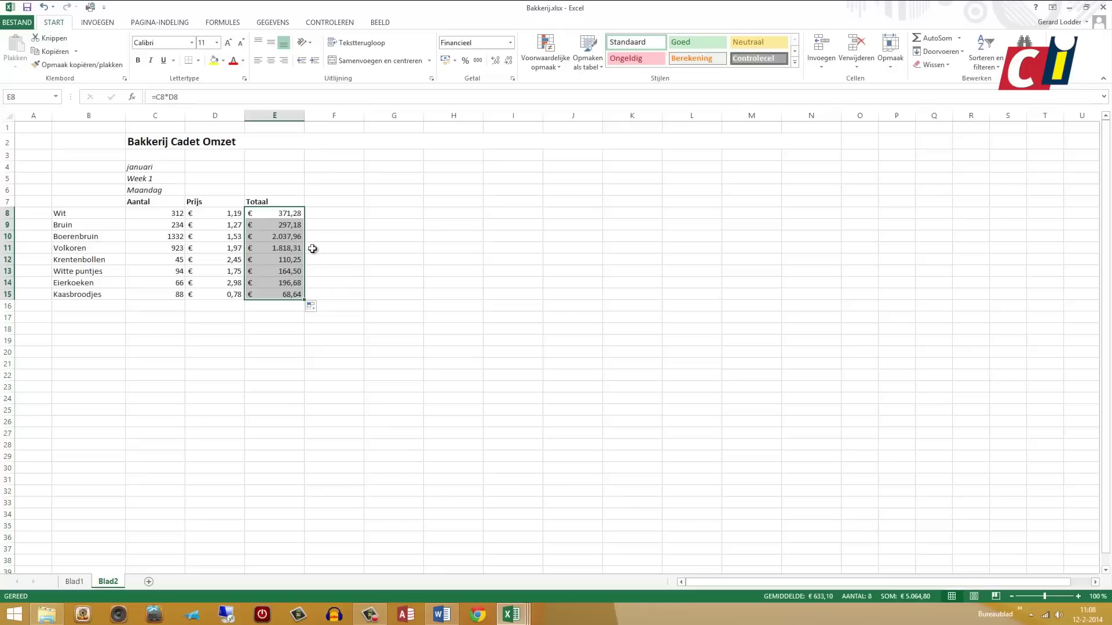
click(297, 225)
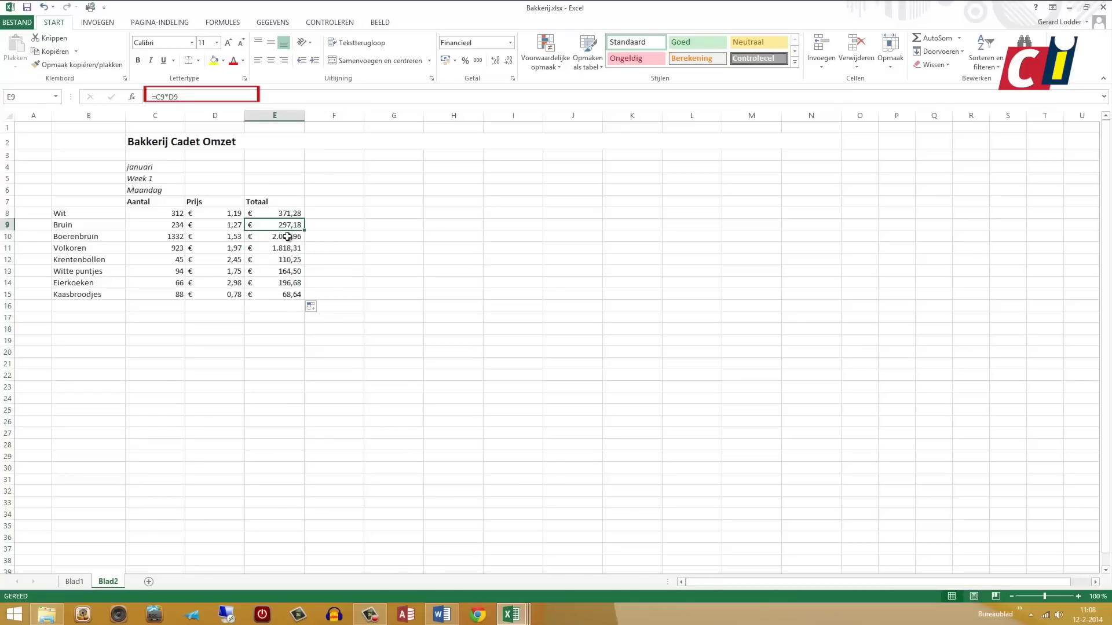
Step: Inspect the Boerenbruin, Volkoren and Krentenbollen total formulas, then undo the copied totals
click(292, 236)
click(292, 248)
click(295, 260)
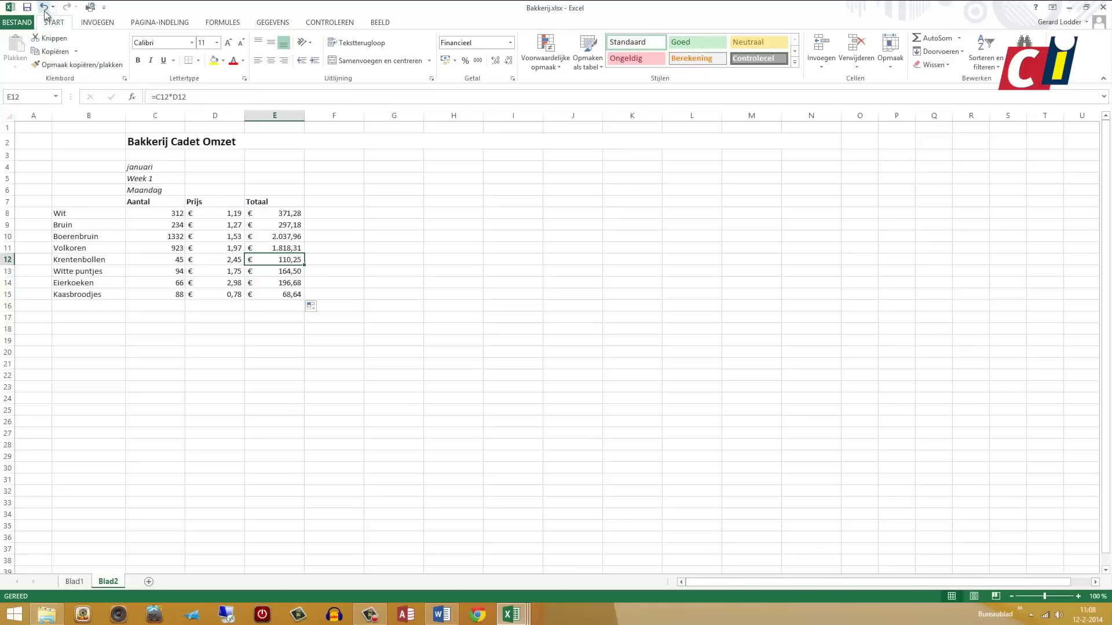
click(44, 7)
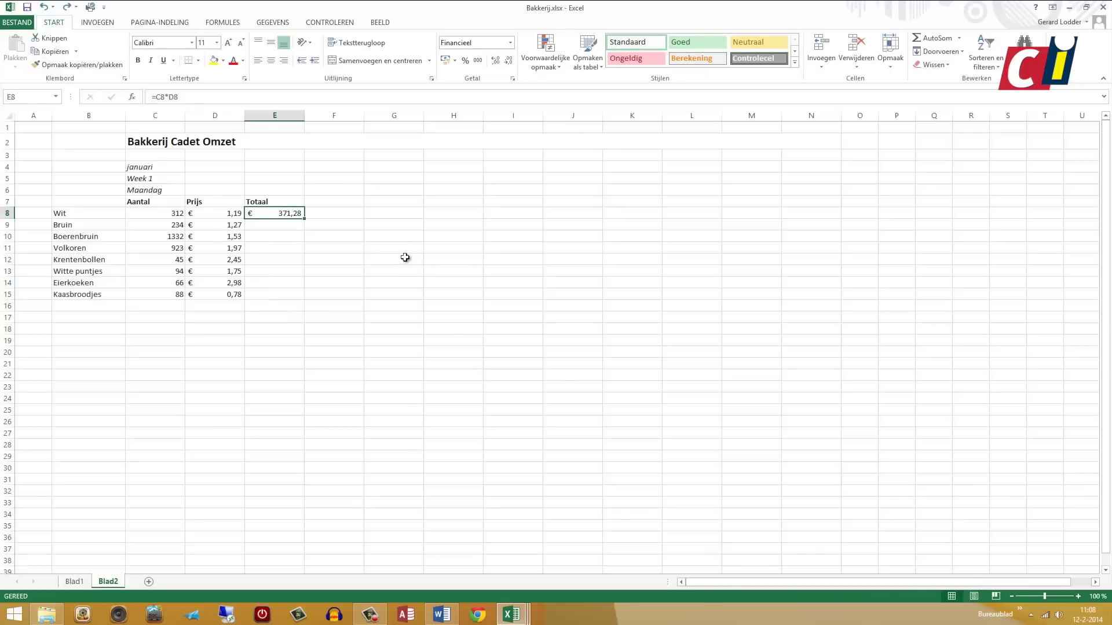
Step: Fill E8's Totaal formula down to E15, ending at Kaasbroodjes' € 68,64, € 5.064,80 overall
double_click(304, 218)
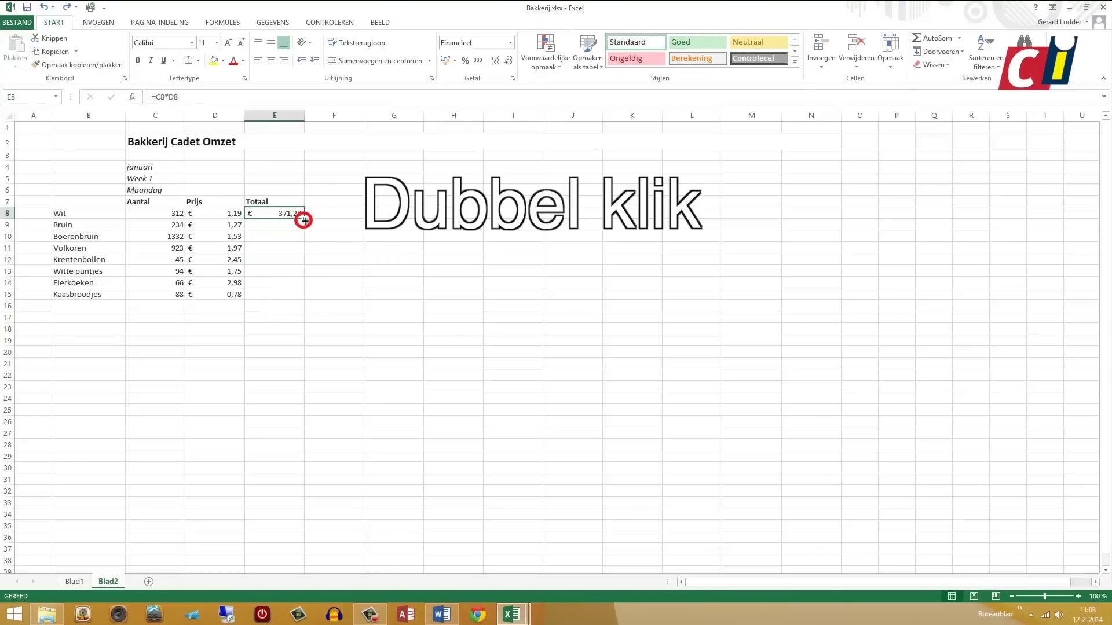
double_click(303, 218)
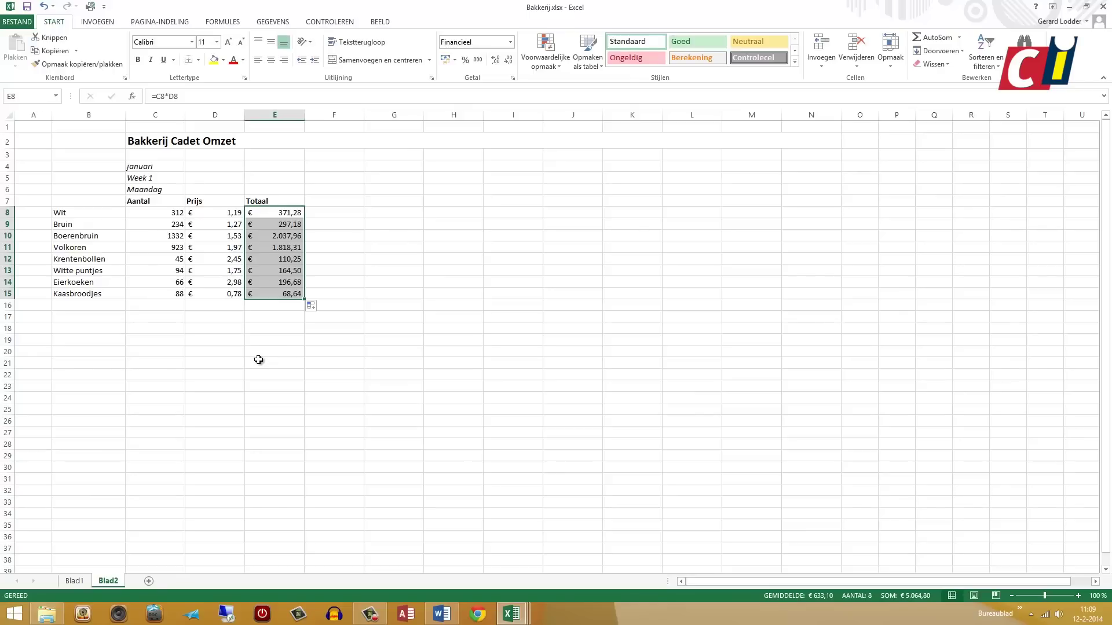
Step: Fill all 150 cells of C18:L32 with the word 'Brood' in a single entry
mouse_move(166, 326)
mouse_down()
mouse_move(447, 355)
mouse_move(680, 487)
mouse_up()
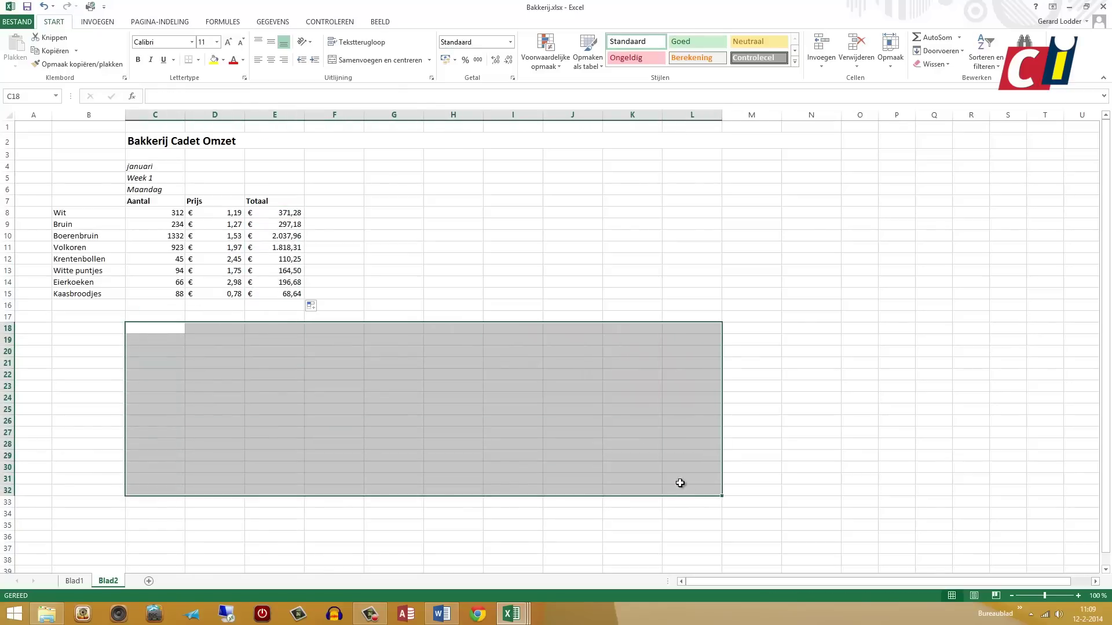
text(Brood)
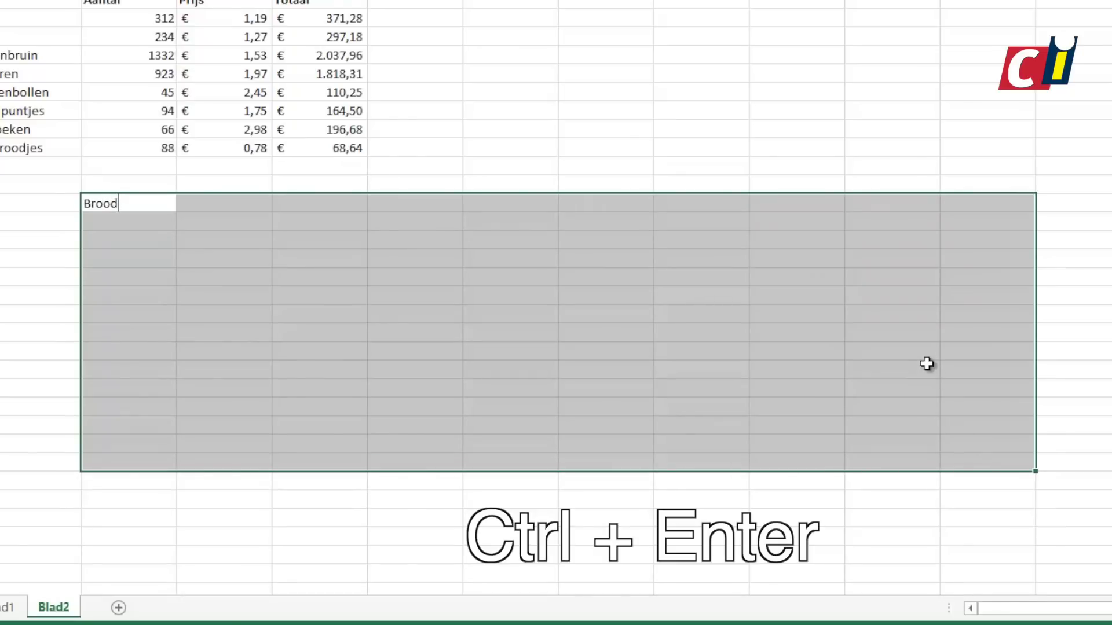
key(ctrl+Return)
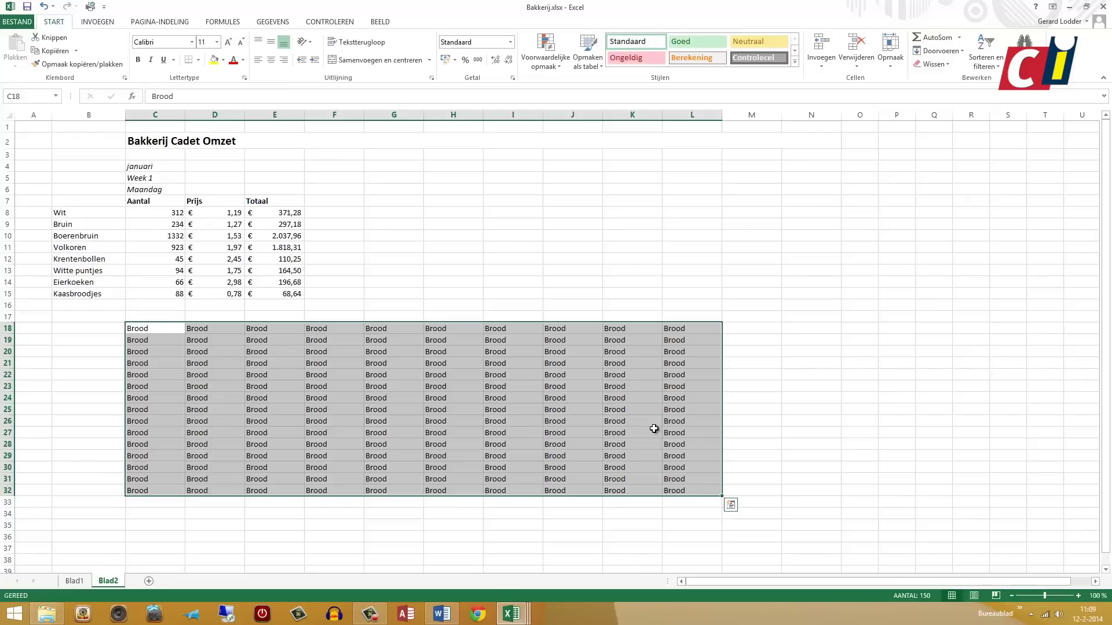